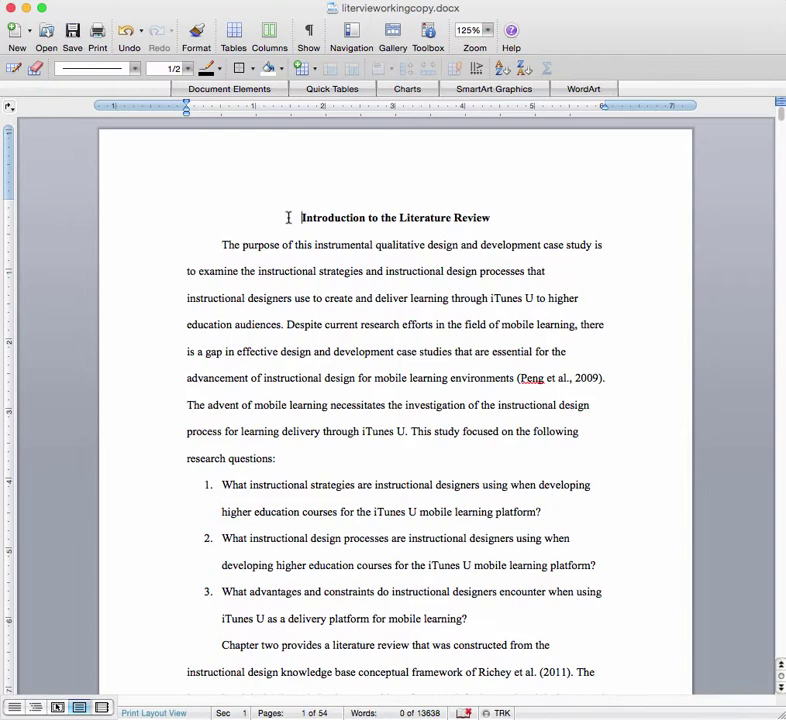
{"action": "left_click", "coordinate": [700, 0]}
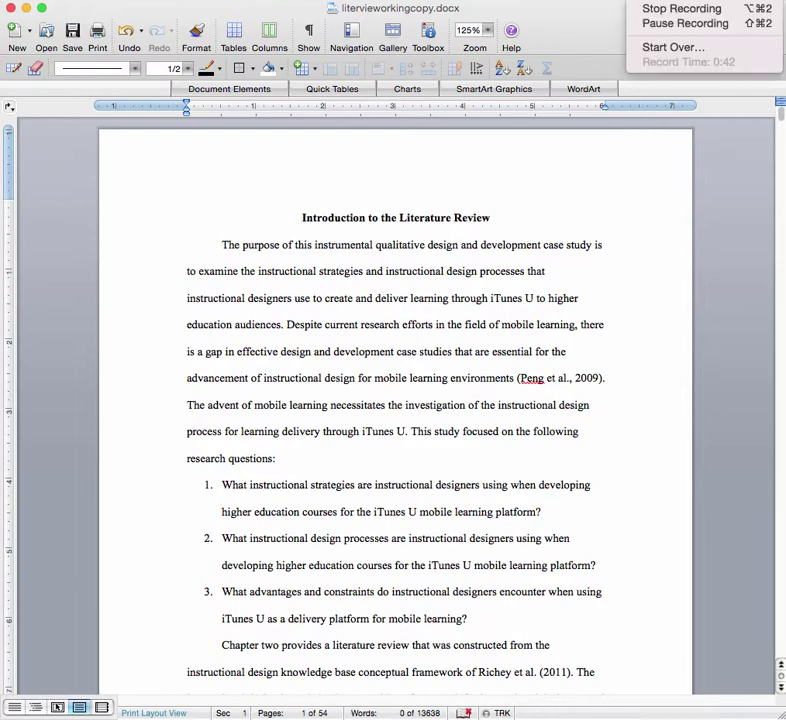
{"action": "left_click", "coordinate": [642, 23]}
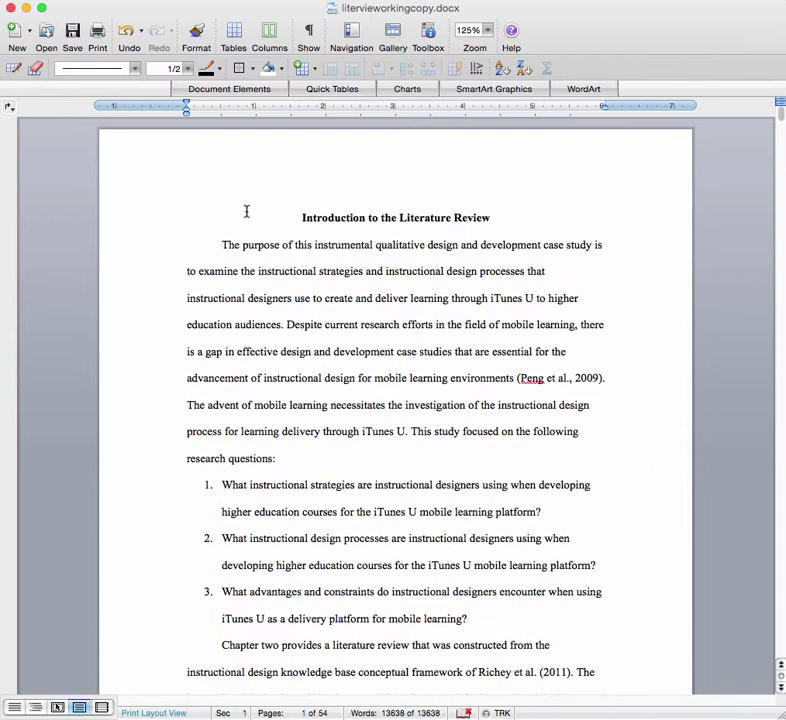
Step: Select the entire literature review document, through the Chapter 2 Summary, and copy its text
{"action": "left_click", "coordinate": [292, 216]}
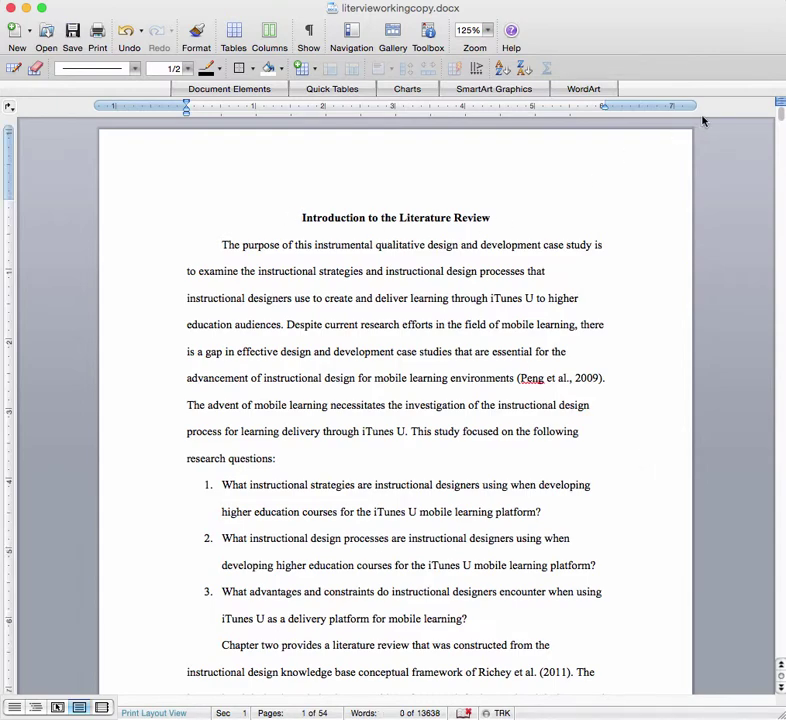
{"action": "left_click", "coordinate": [782, 118]}
{"action": "left_click_drag", "start_coordinate": [782, 118], "coordinate": [782, 650]}
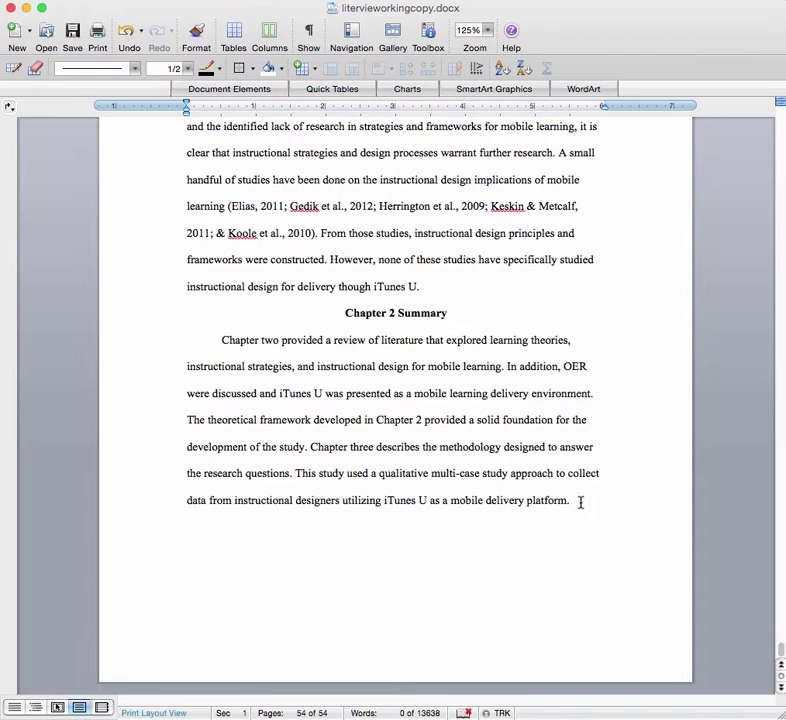
{"action": "key", "text": "super+a"}
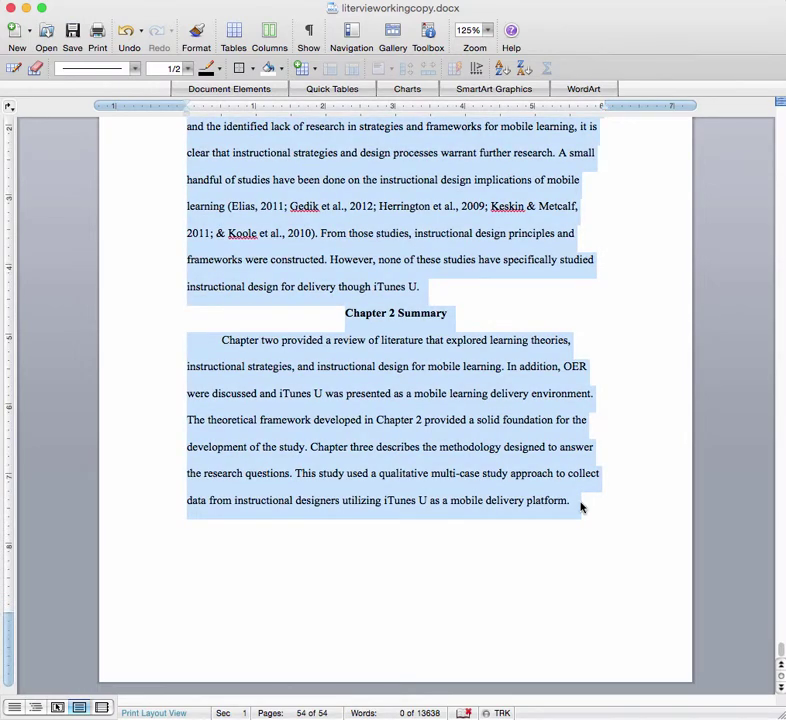
{"action": "right_click", "coordinate": [342, 403]}
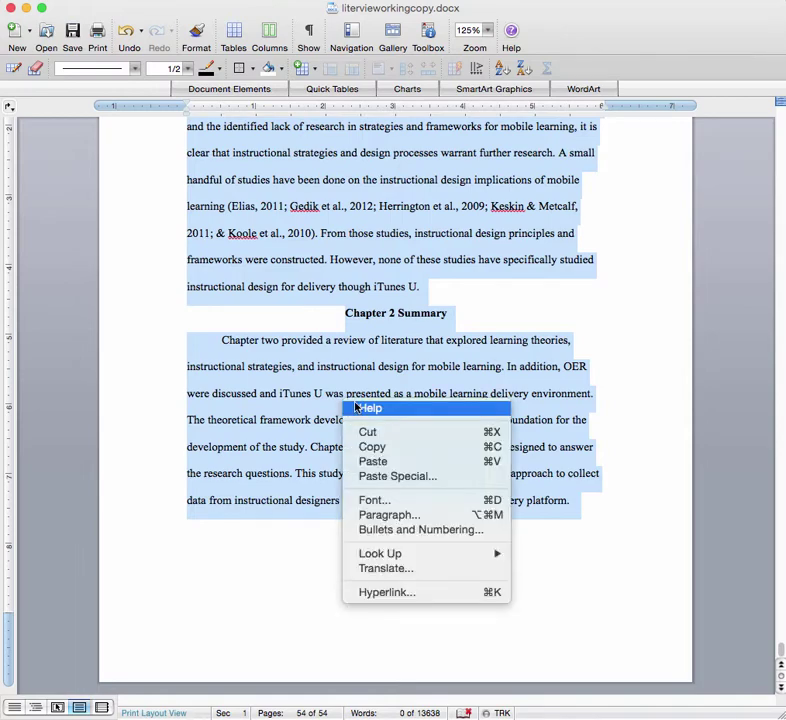
{"action": "left_click", "coordinate": [368, 447]}
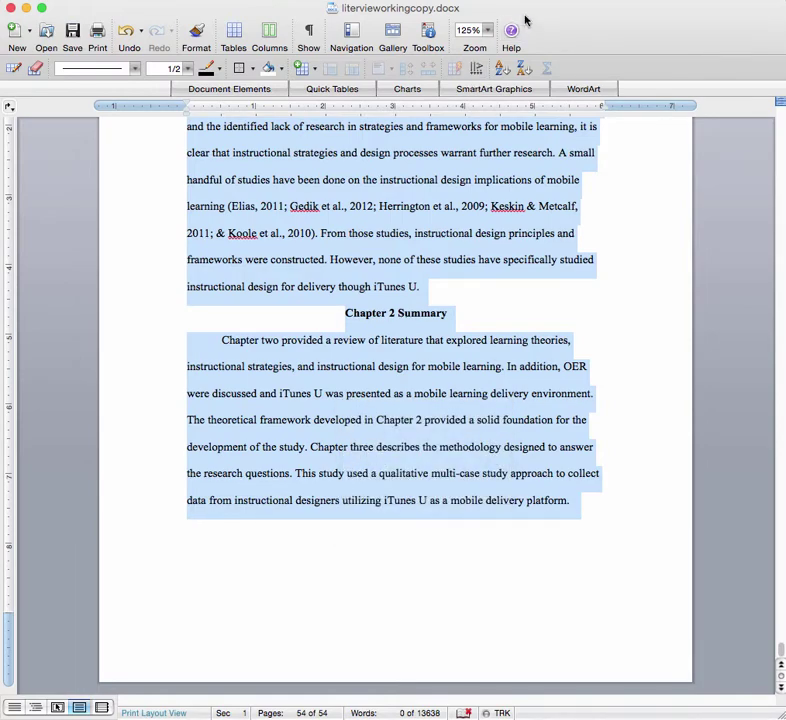
Step: Switch to wordle.net in the browser and create a word cloud from the copied literature review text
{"action": "left_click_drag", "start_coordinate": [527, 18], "coordinate": [528, 61]}
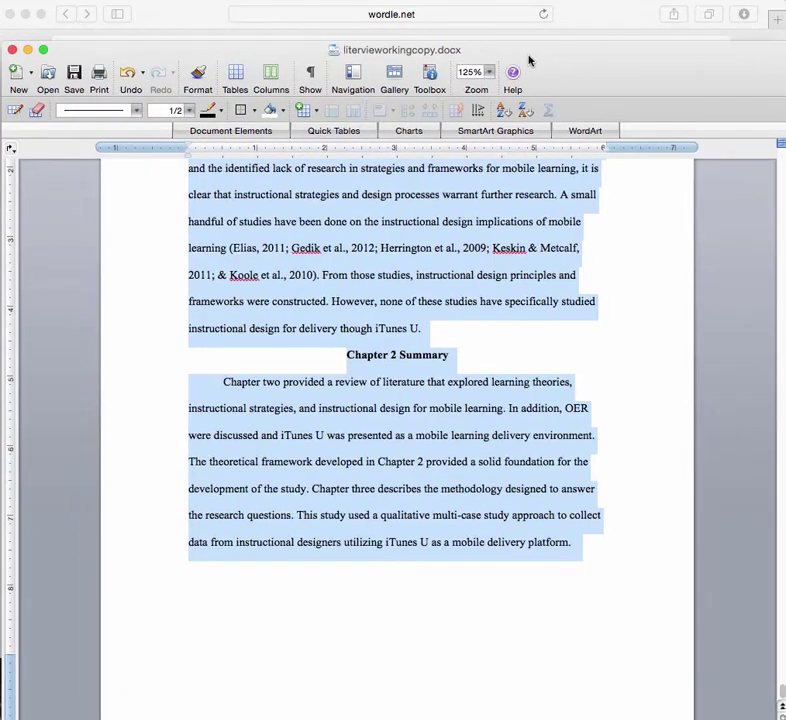
{"action": "left_click", "coordinate": [581, 18]}
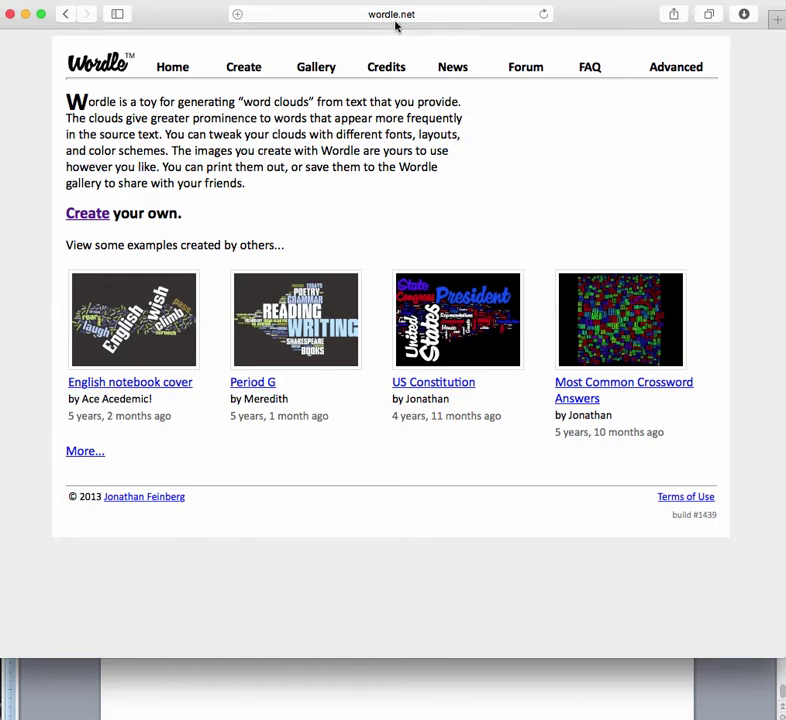
{"action": "left_click", "coordinate": [87, 216]}
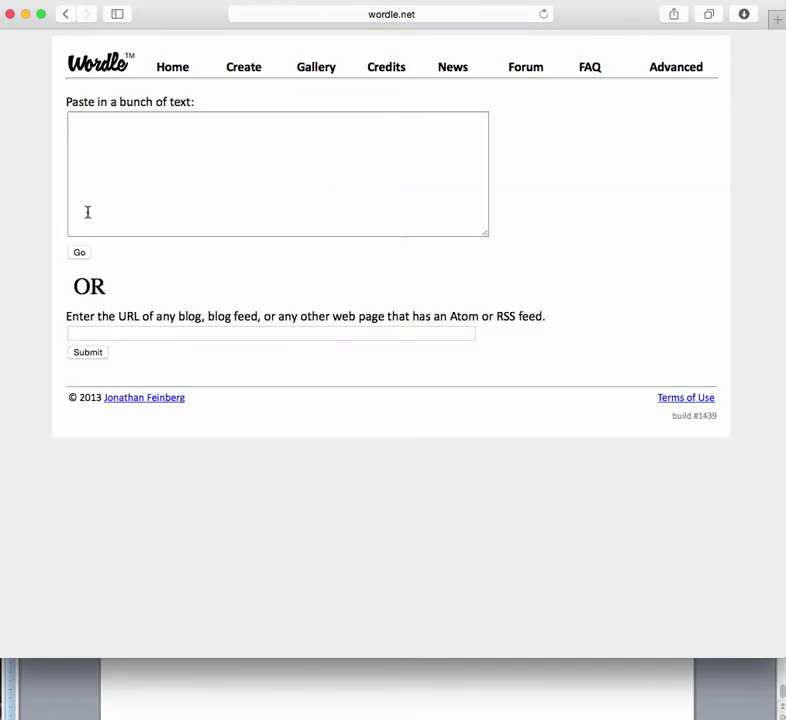
{"action": "left_click", "coordinate": [140, 155]}
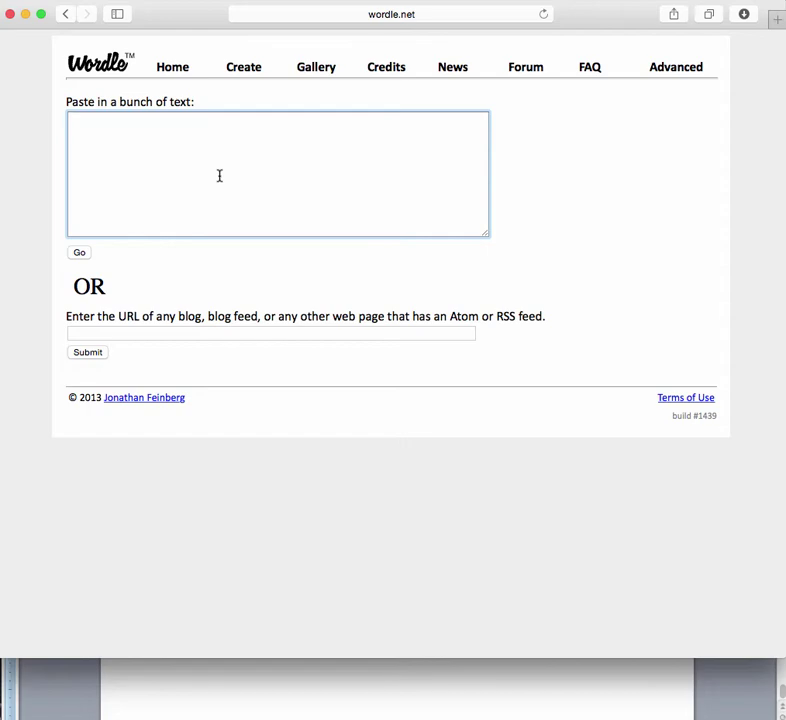
{"action": "key", "text": "super+v"}
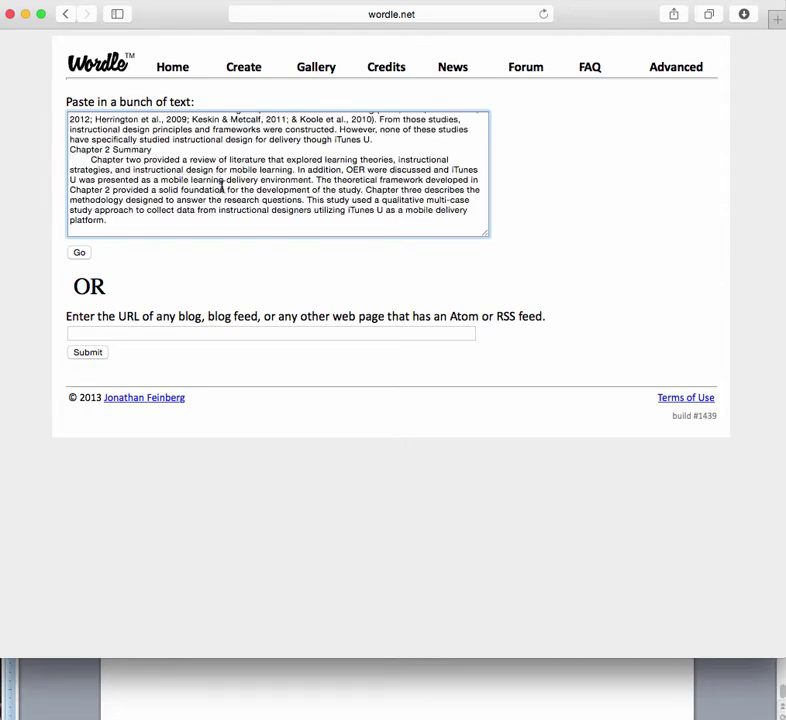
{"action": "left_click", "coordinate": [80, 255]}
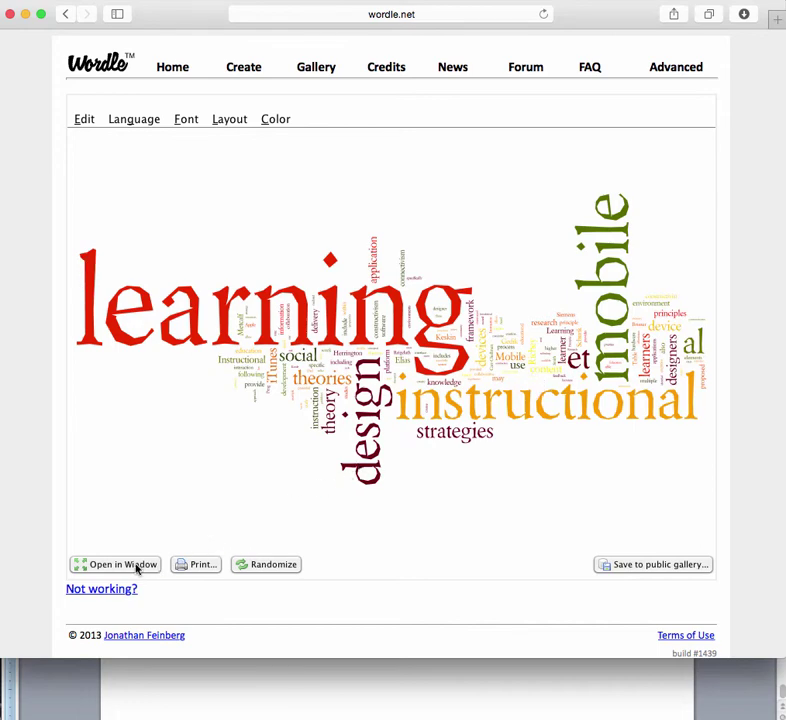
Step: Try the BW, Ghostly and Blue Meets Orange color palettes on the word cloud
{"action": "left_click", "coordinate": [282, 119]}
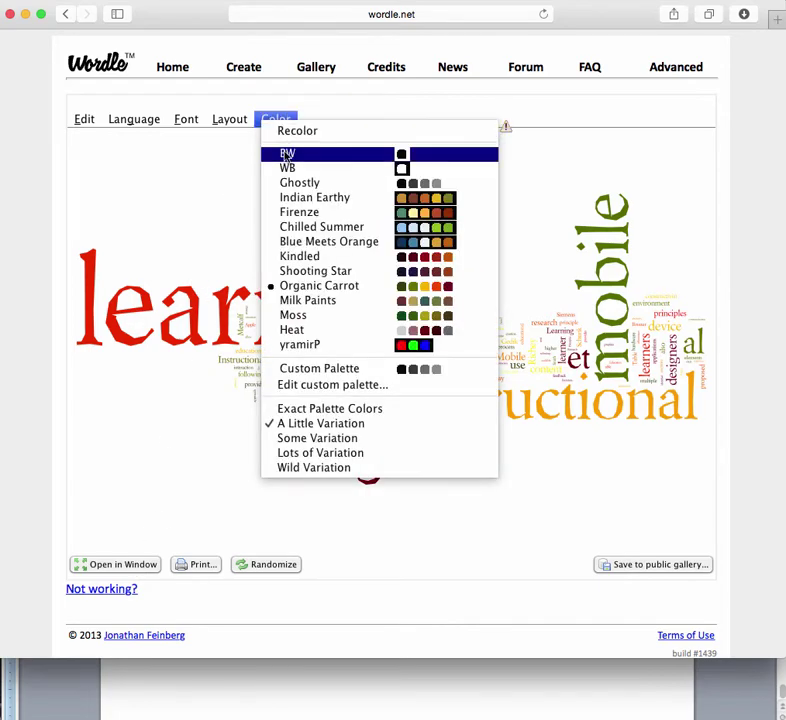
{"action": "left_click", "coordinate": [285, 156]}
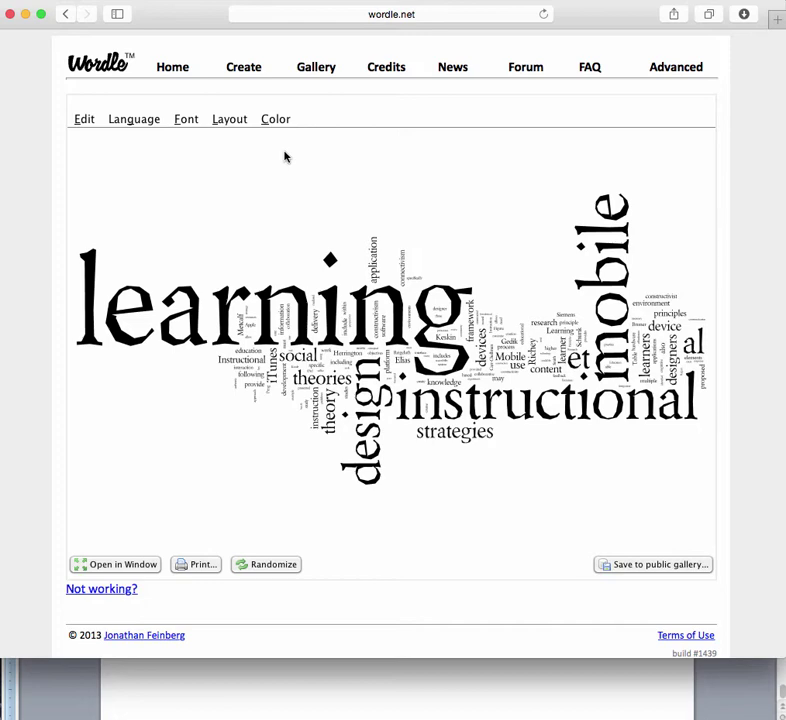
{"action": "left_click", "coordinate": [270, 119]}
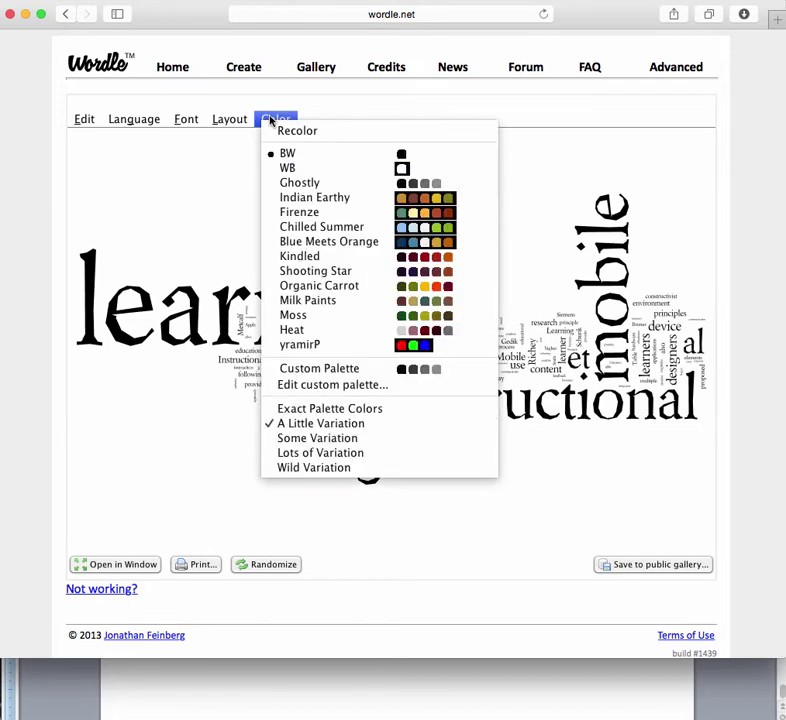
{"action": "left_click", "coordinate": [283, 183]}
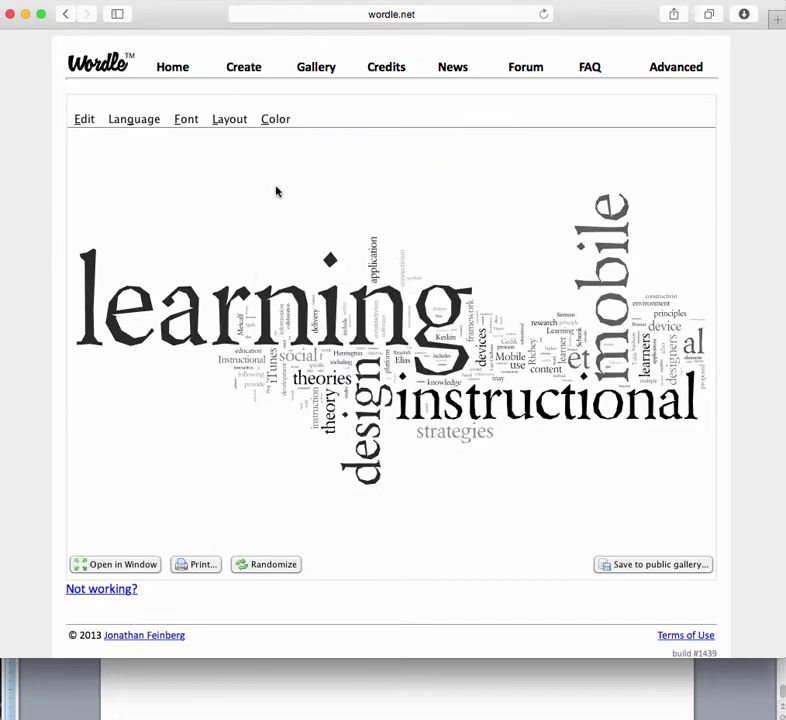
{"action": "left_click", "coordinate": [272, 120]}
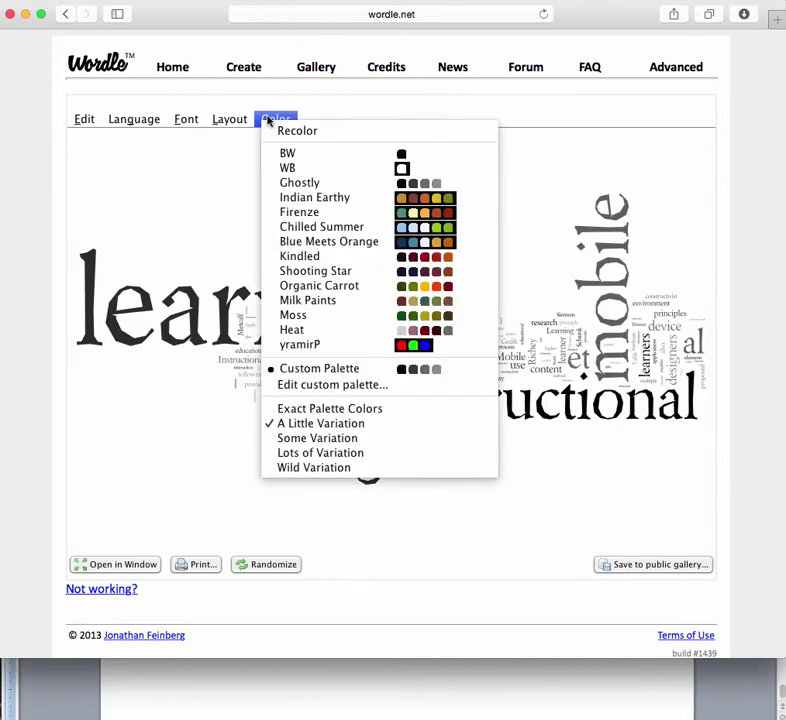
{"action": "left_click", "coordinate": [283, 242]}
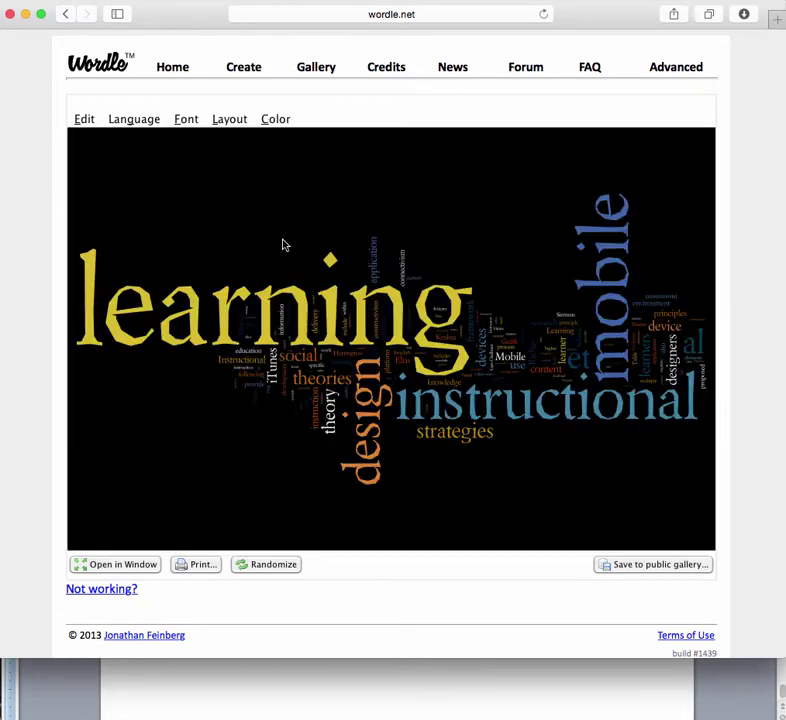
Step: Apply the Chilled Summer color palette to the word cloud and arrange all its words horizontally
{"action": "left_click", "coordinate": [275, 119]}
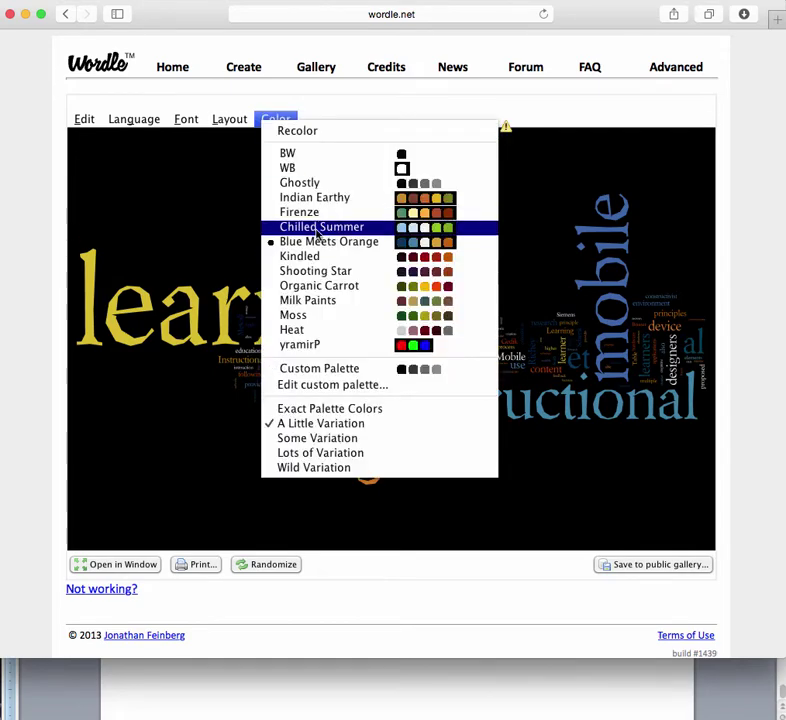
{"action": "left_click", "coordinate": [317, 228]}
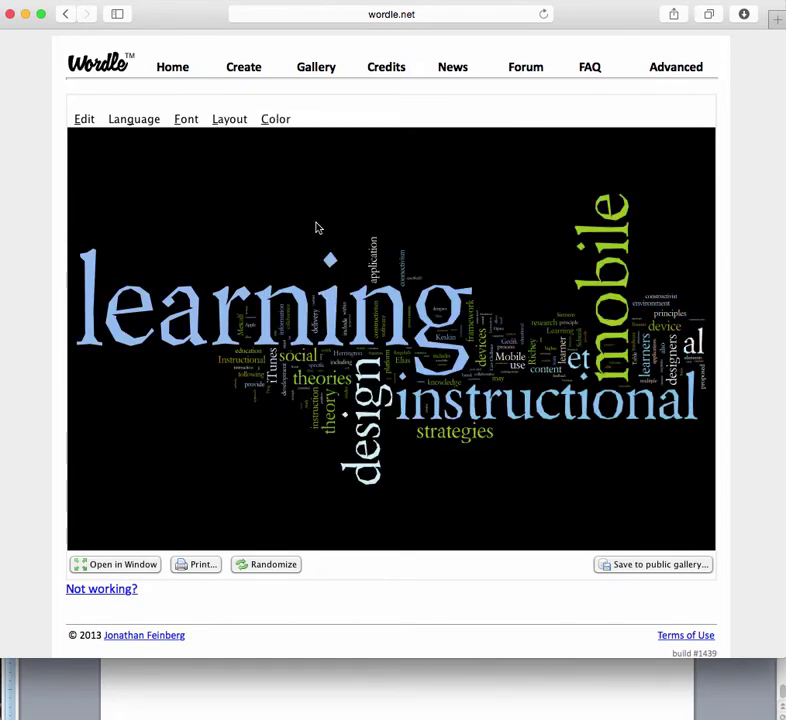
{"action": "left_click", "coordinate": [220, 120]}
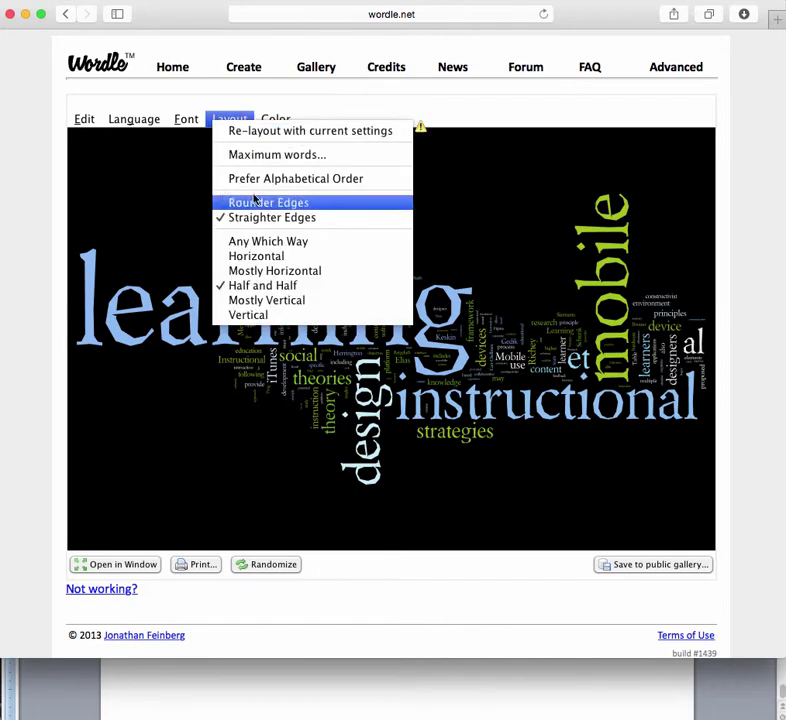
{"action": "left_click", "coordinate": [297, 256]}
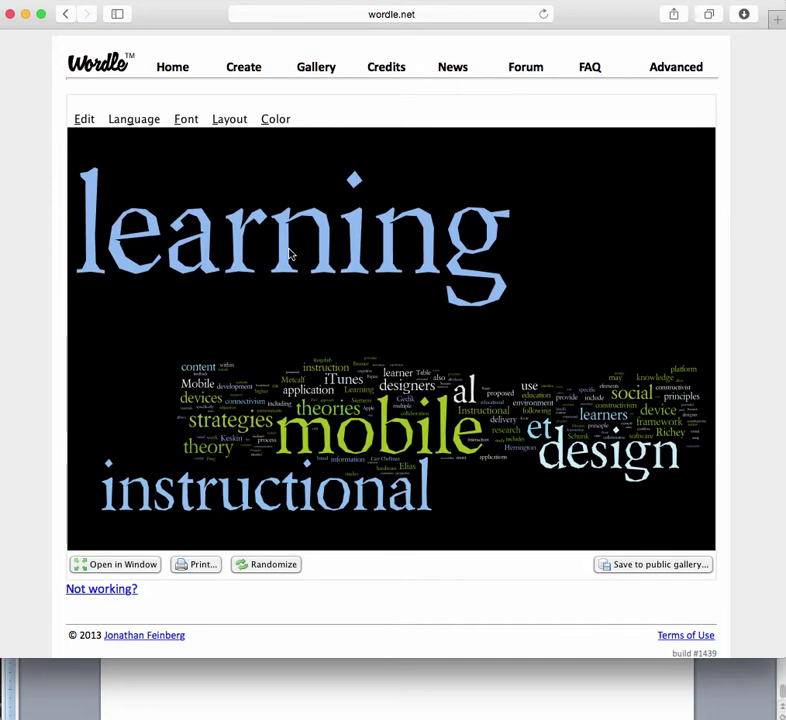
Step: Change the word cloud's font to a plain sans-serif typeface, and check the language and undo options
{"action": "left_click", "coordinate": [184, 119]}
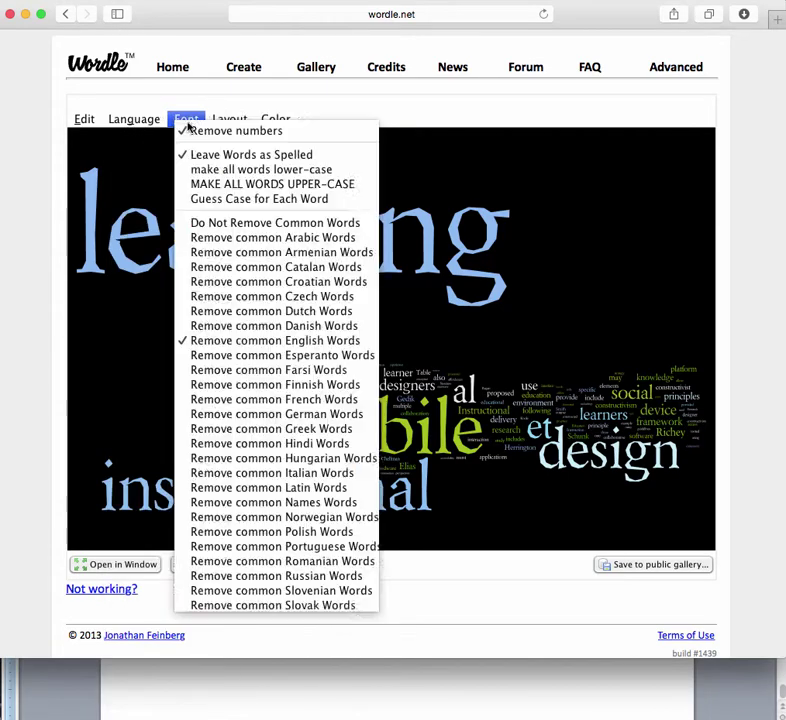
{"action": "left_click", "coordinate": [196, 130]}
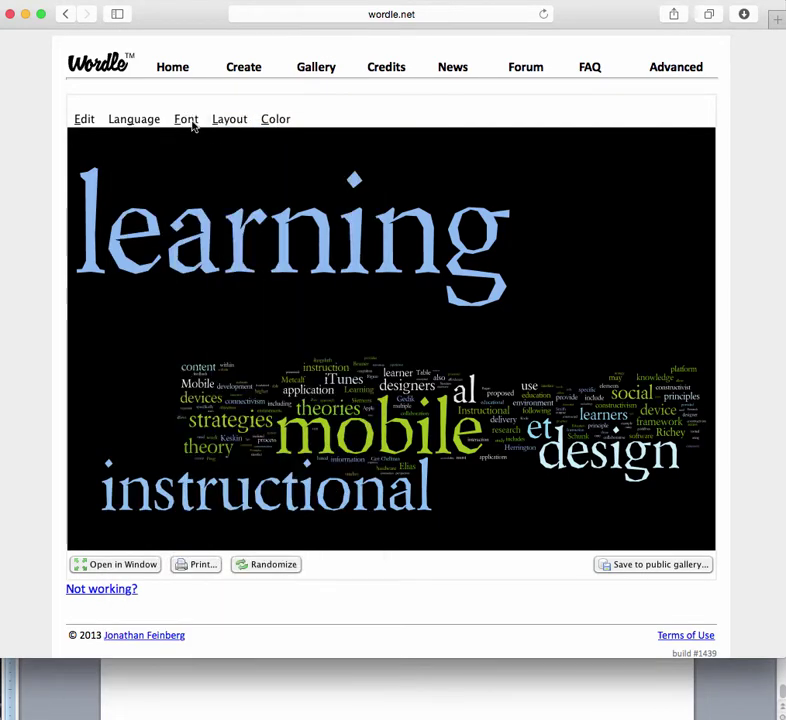
{"action": "left_click", "coordinate": [138, 120]}
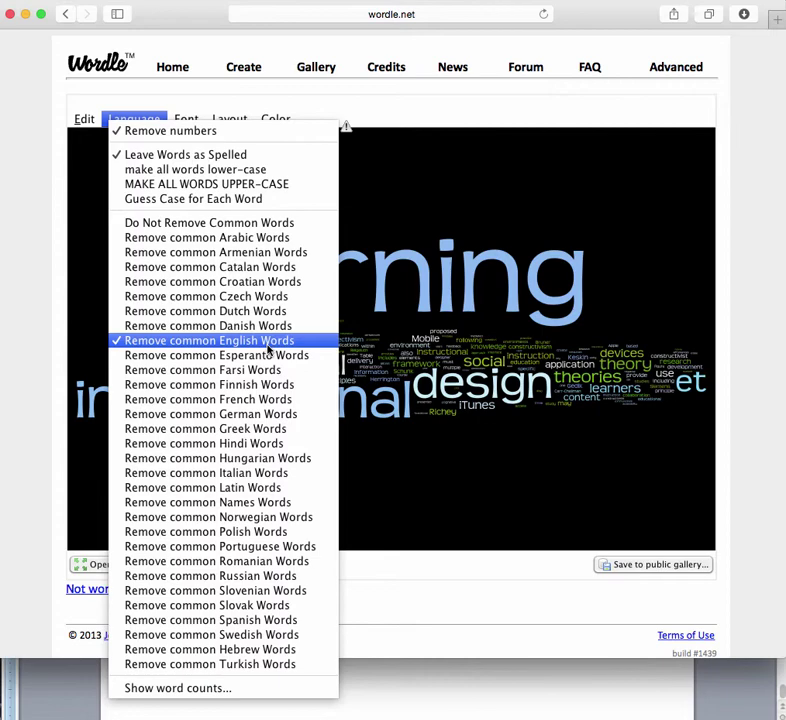
{"action": "left_click", "coordinate": [132, 119]}
{"action": "left_click", "coordinate": [88, 119]}
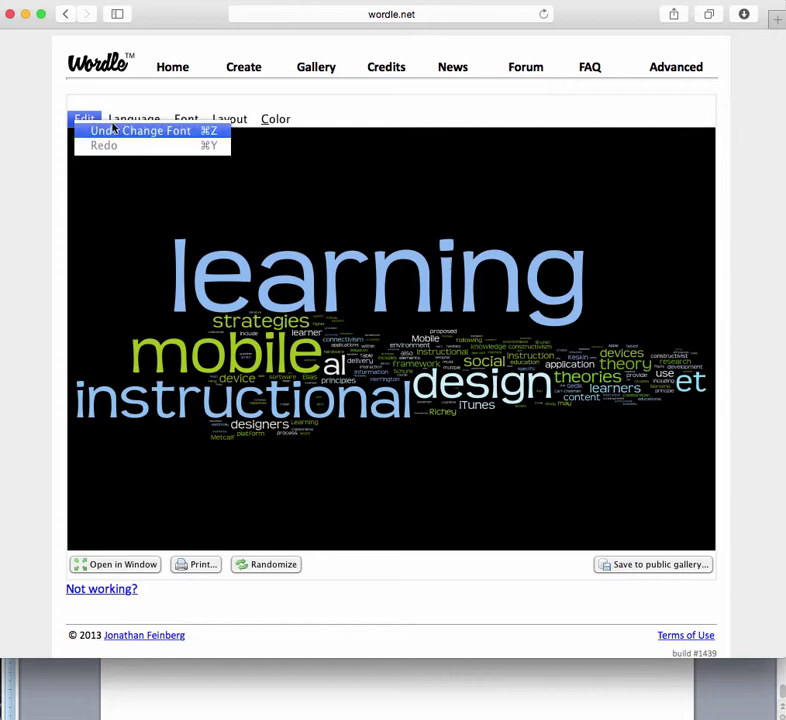
{"action": "left_click", "coordinate": [112, 129]}
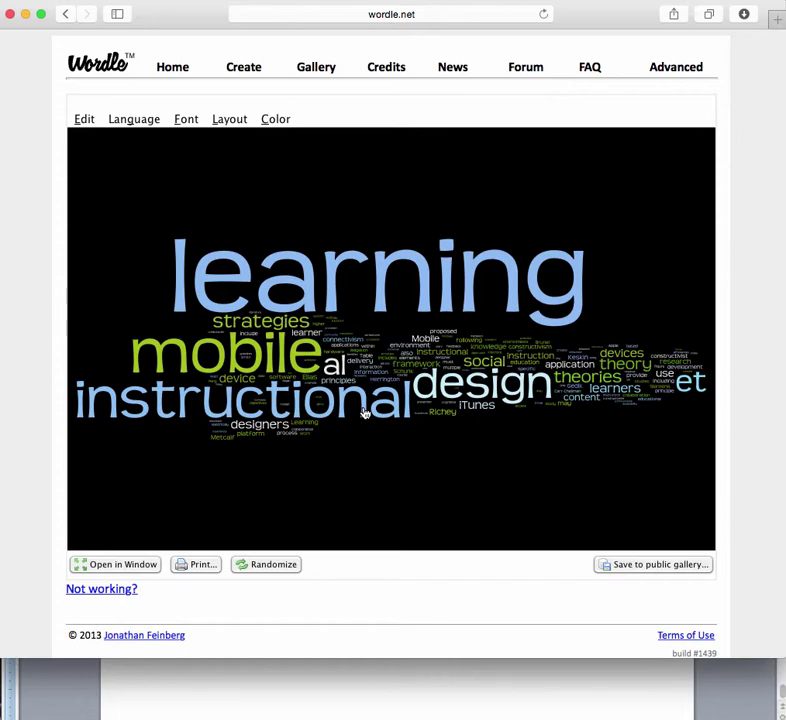
Step: Open the word cloud in its own window, and move and enlarge that window to nearly fill the screen
{"action": "left_click", "coordinate": [112, 570]}
{"action": "left_click_drag", "start_coordinate": [0, 11], "coordinate": [330, 75]}
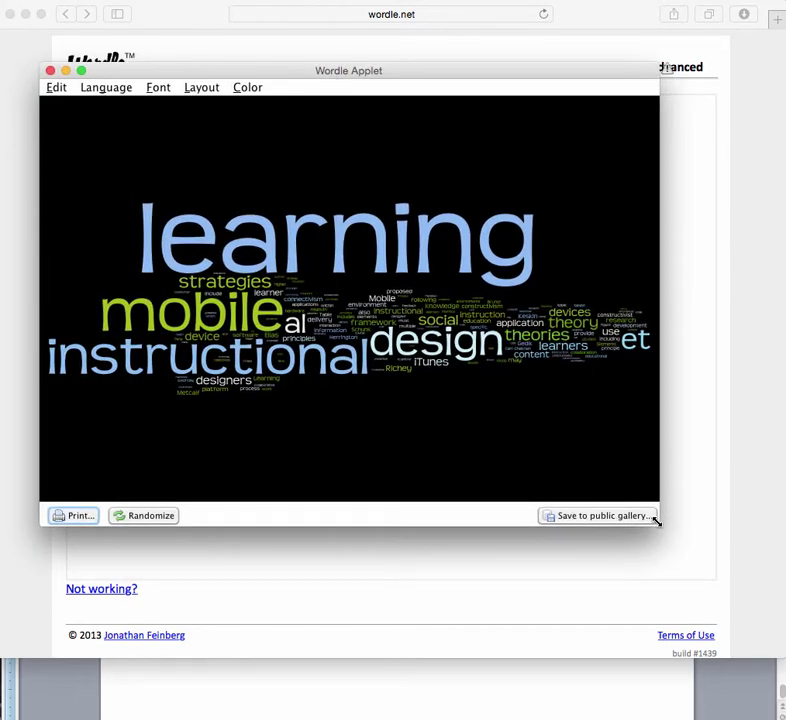
{"action": "left_click_drag", "start_coordinate": [656, 521], "coordinate": [764, 663]}
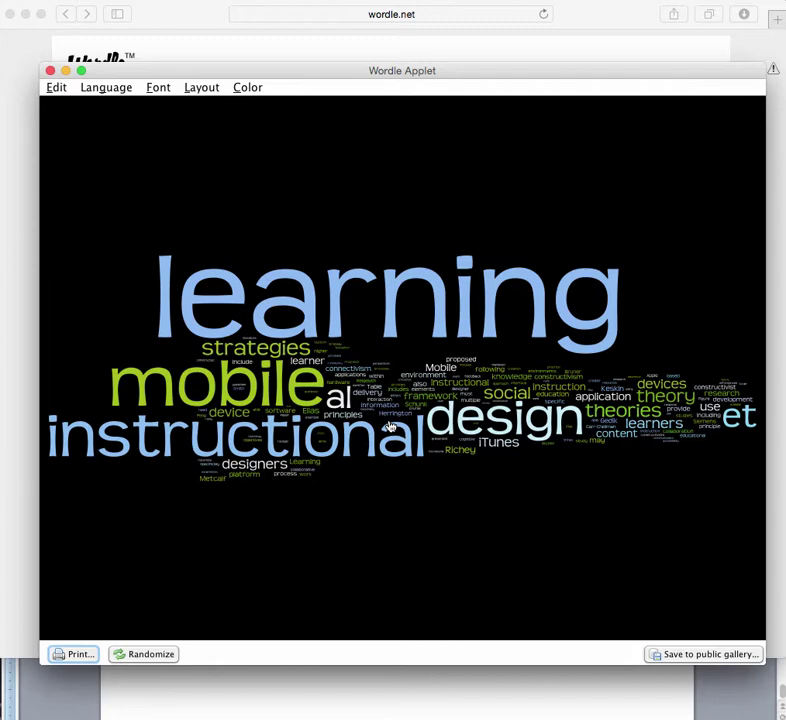
{"action": "left_click_drag", "start_coordinate": [263, 77], "coordinate": [226, 18]}
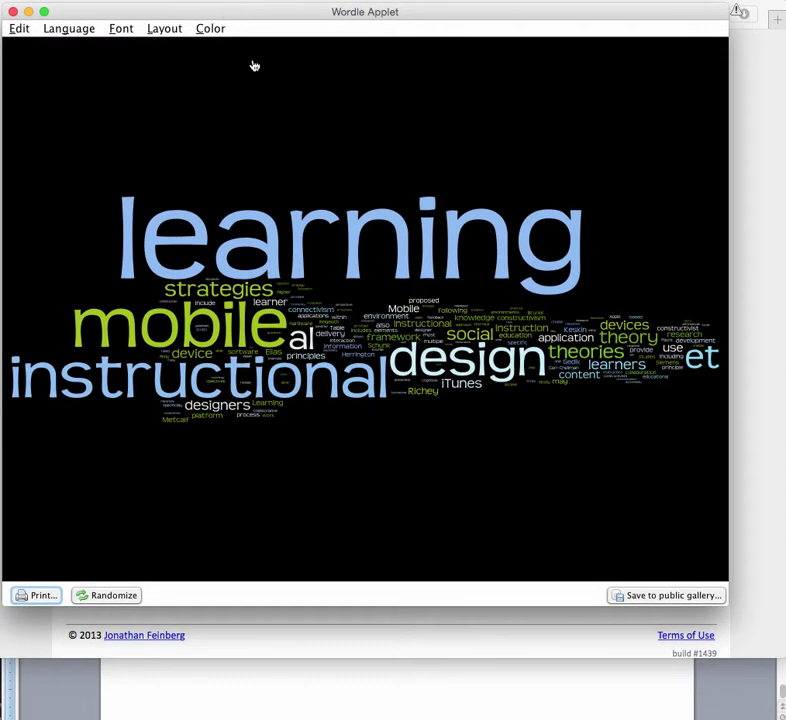
{"action": "left_click_drag", "start_coordinate": [729, 603], "coordinate": [781, 656]}
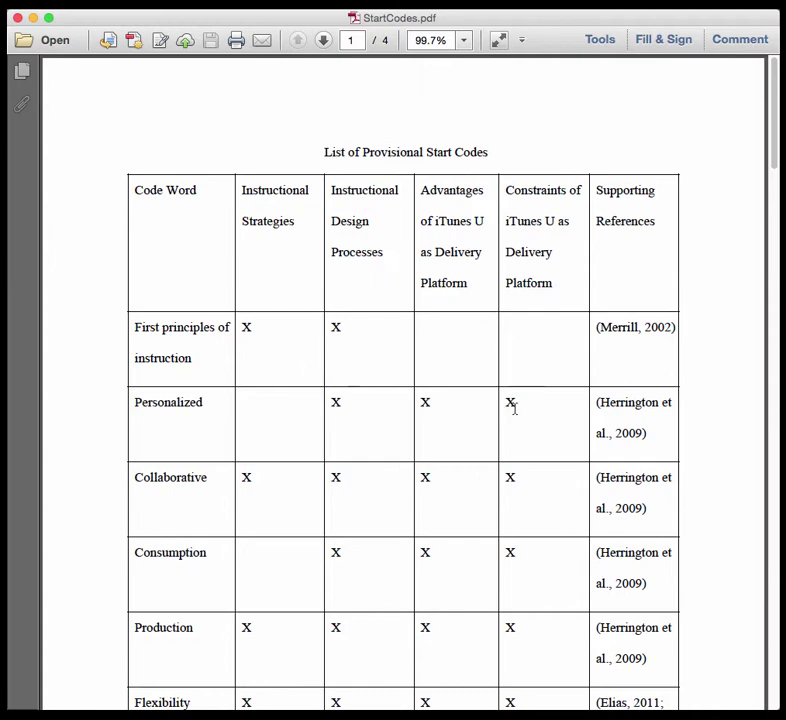
Step: Look through the List of Provisional Start Codes table in StartCodes.pdf, examining its code words, categories and supporting references through the last page
{"action": "scroll", "coordinate": [512, 416], "scroll_direction": "down", "scroll_amount": 5}
{"action": "scroll", "coordinate": [512, 418], "scroll_direction": "down", "scroll_amount": 15}
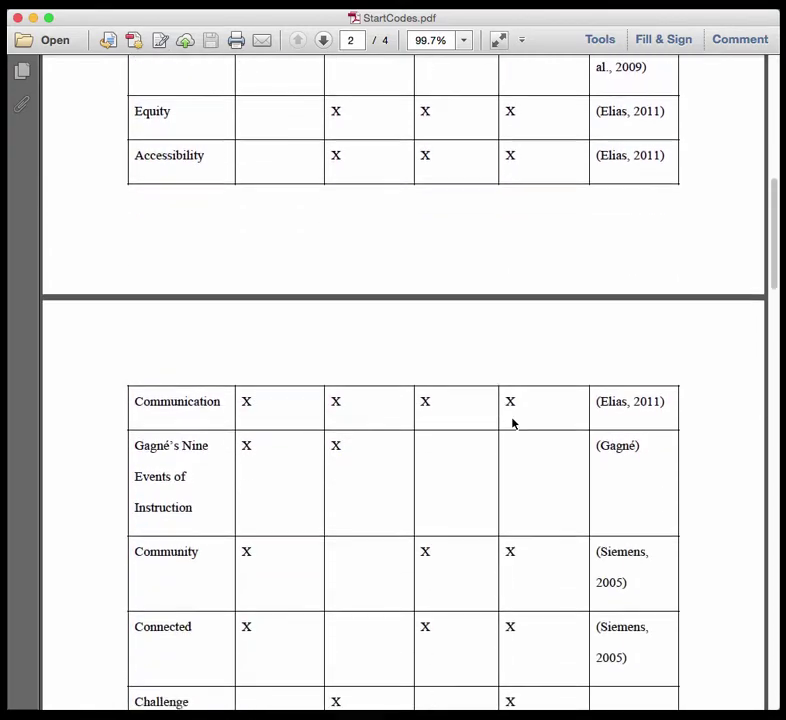
{"action": "scroll", "coordinate": [512, 420], "scroll_direction": "down", "scroll_amount": 20}
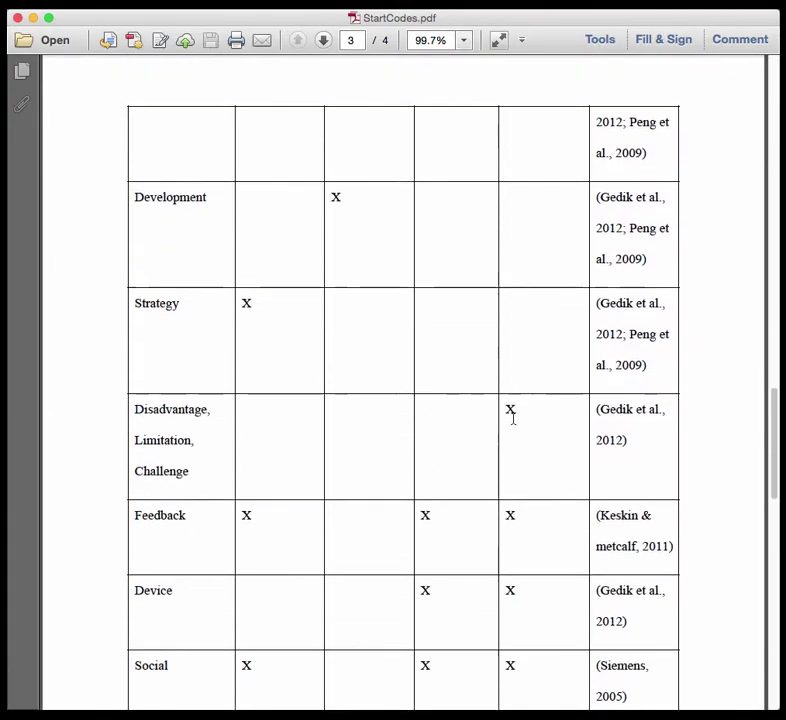
{"action": "scroll", "coordinate": [513, 422], "scroll_direction": "down", "scroll_amount": 10}
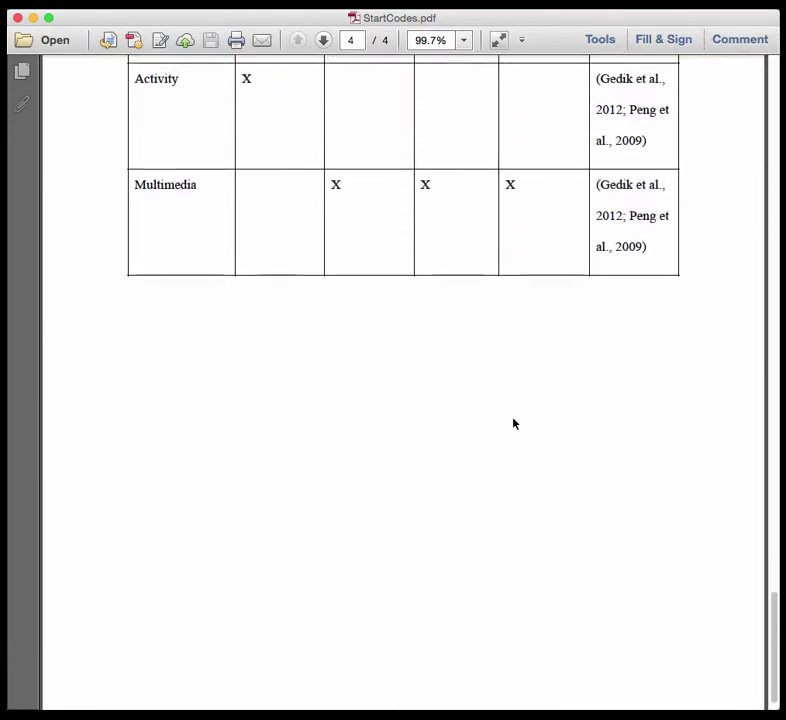
{"action": "scroll", "coordinate": [514, 424], "scroll_direction": "up", "scroll_amount": 4}
{"action": "scroll", "coordinate": [513, 422], "scroll_direction": "up", "scroll_amount": 4}
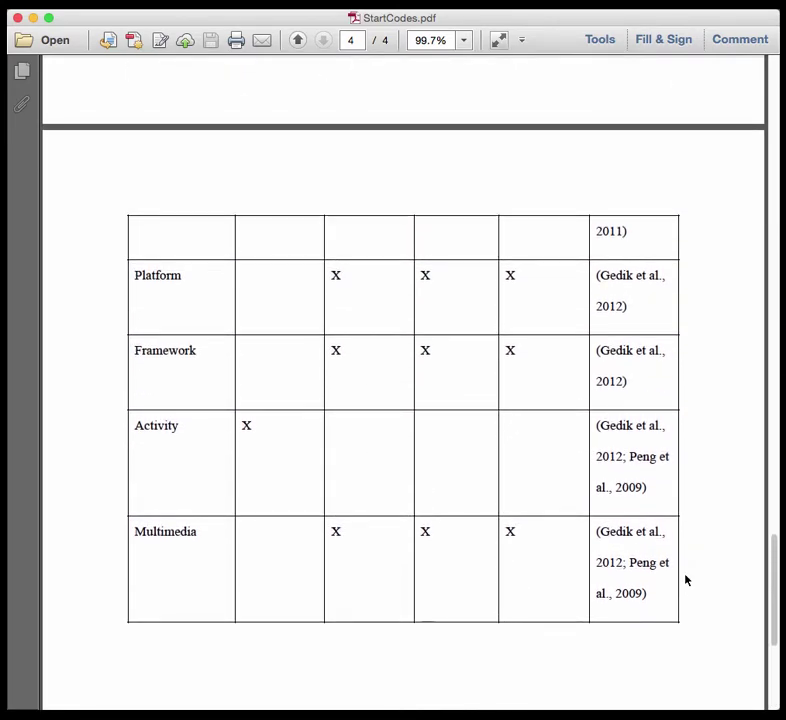